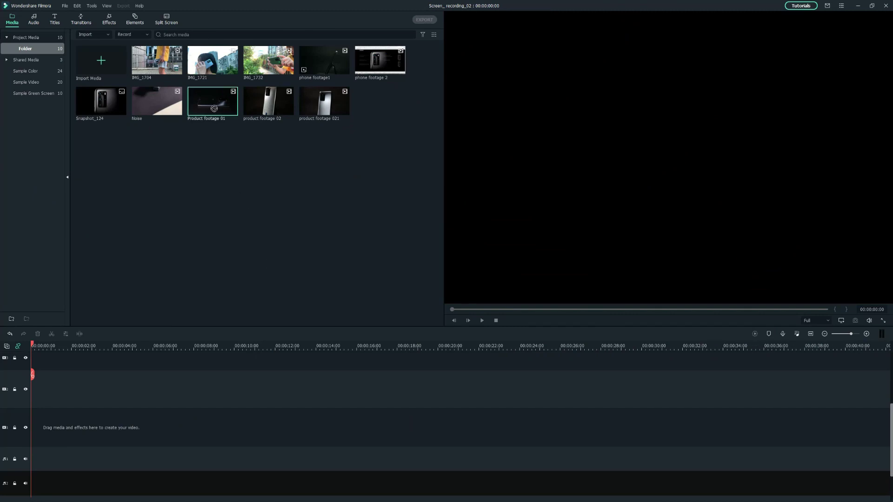
- Place Product footage 01 on the main video track and preview it from about 4 seconds
left_click_drag(148, 316, 30, 423)
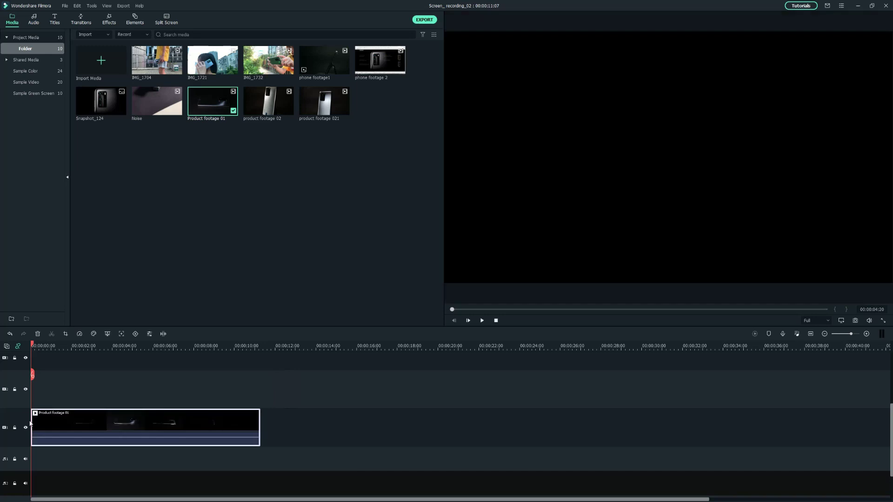
left_click(110, 346)
key("space")
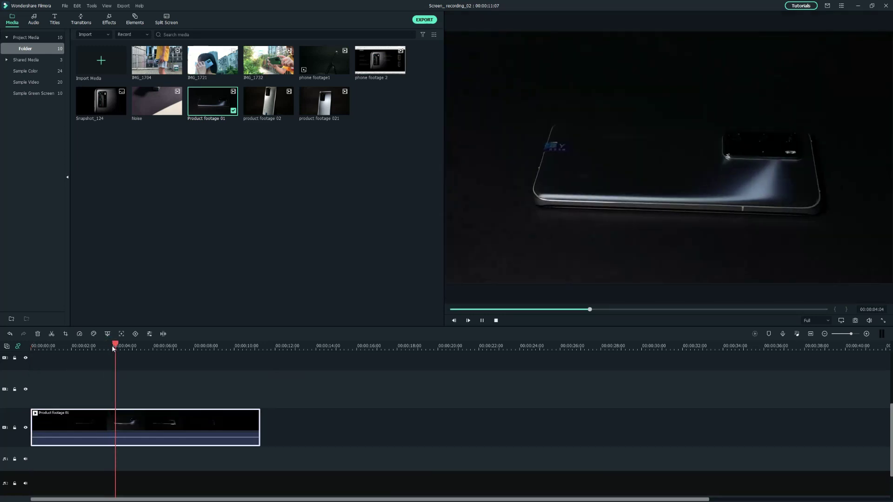
key("space")
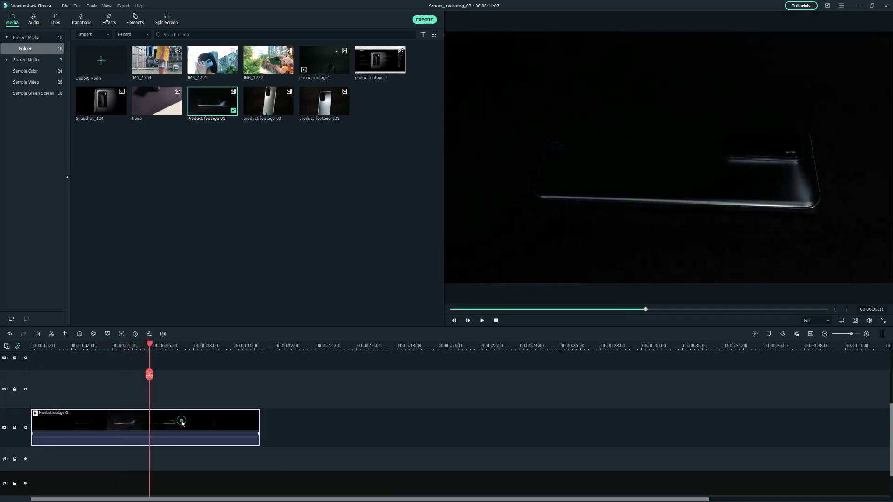
- Speed the clip to 1.5x, then set rotation 358, scale 130% and X position -535
right_click(182, 422)
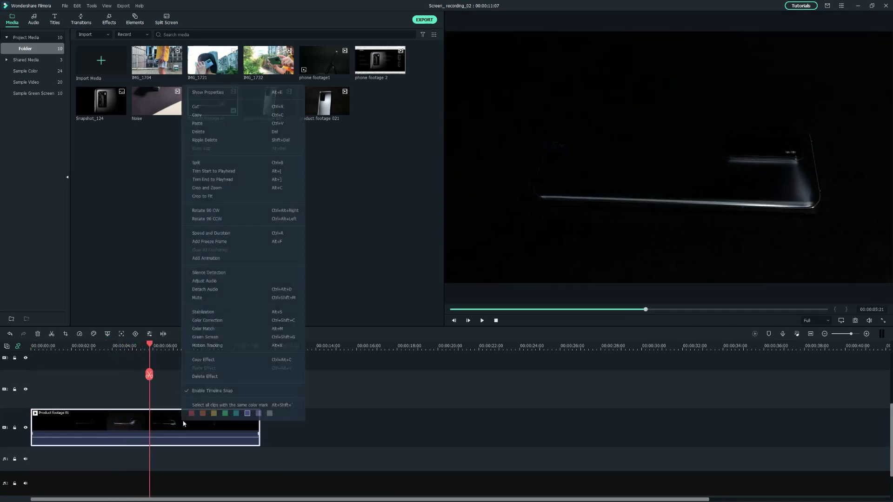
left_click(244, 234)
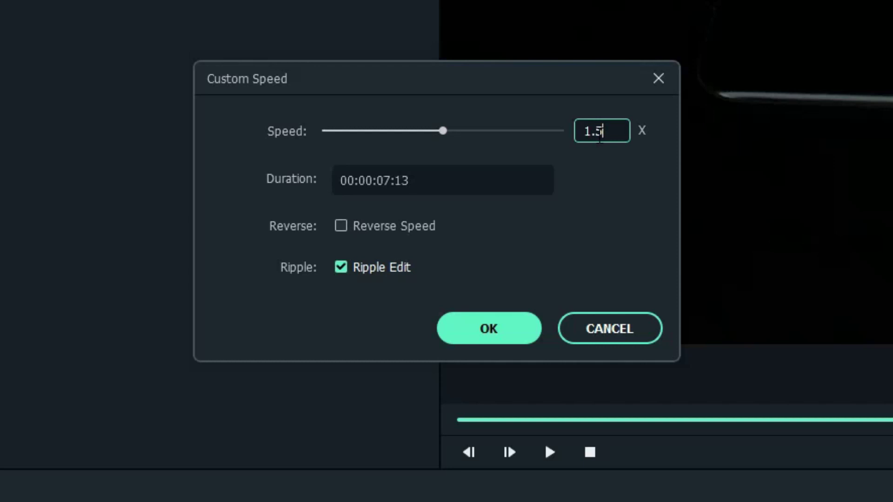
left_click(512, 336)
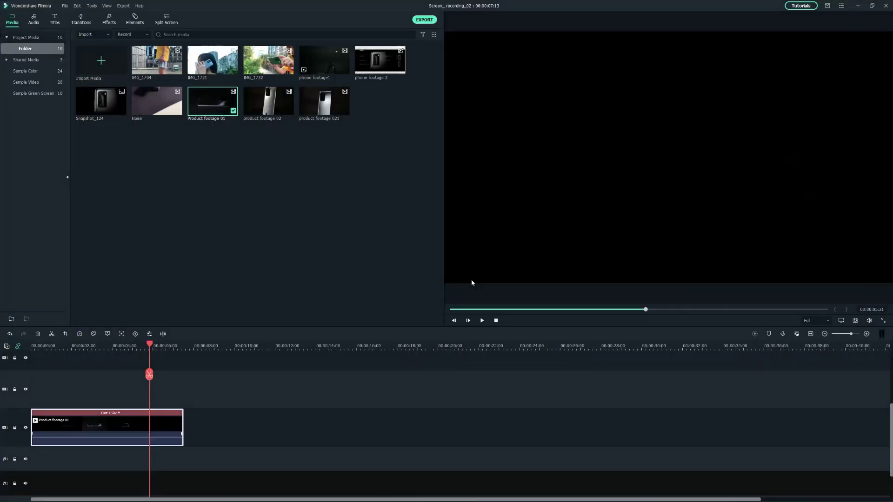
double_click(133, 424)
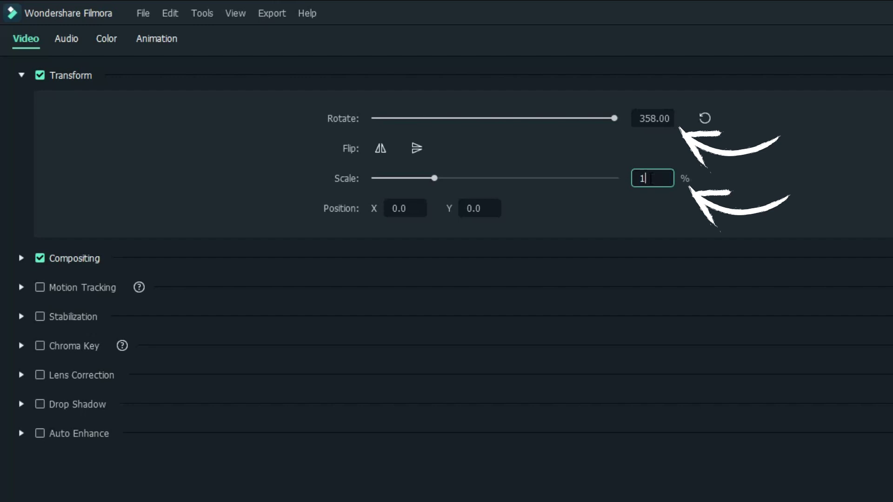
left_click(393, 208)
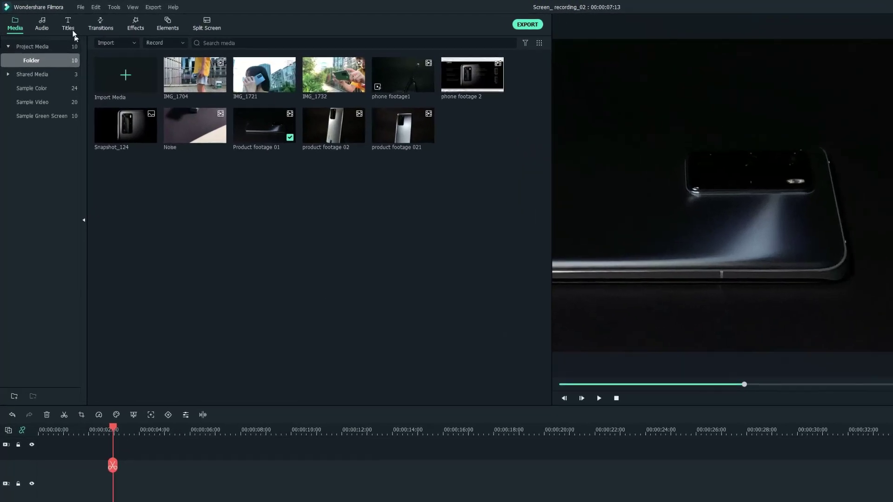
- Search titles for 'world cinematic' and add the World Cinematic title
left_click(55, 19)
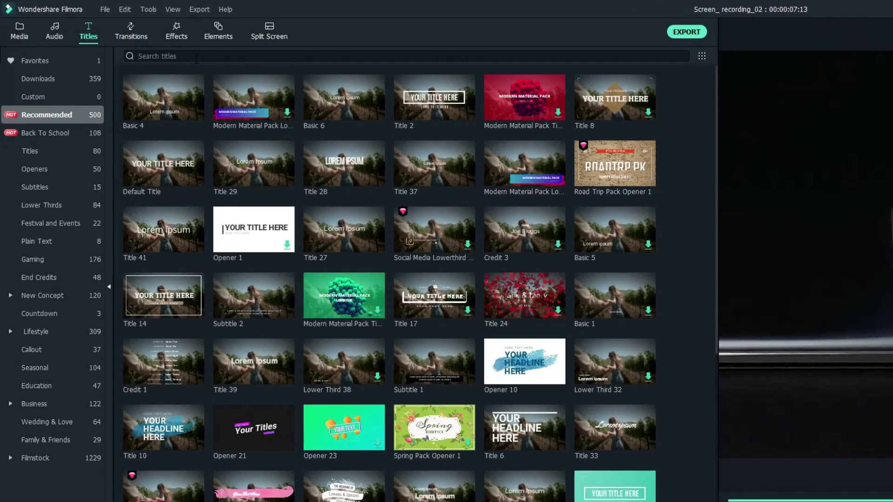
left_click(195, 57)
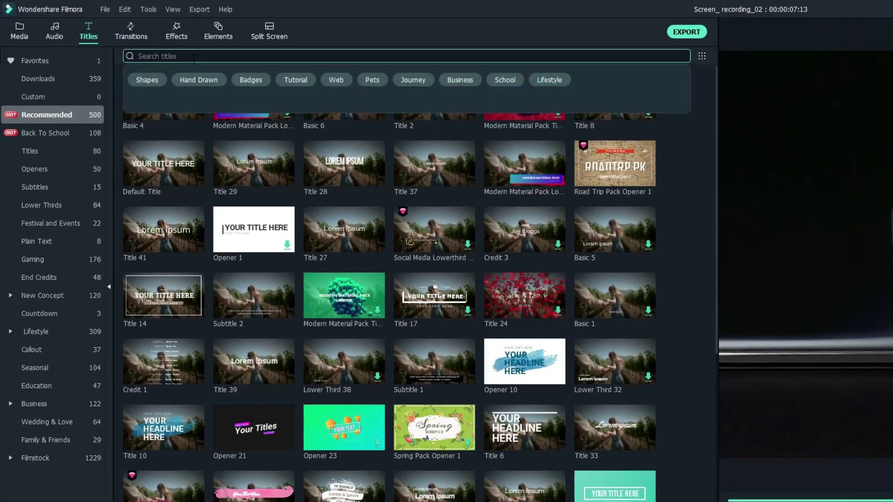
type("world cinematic")
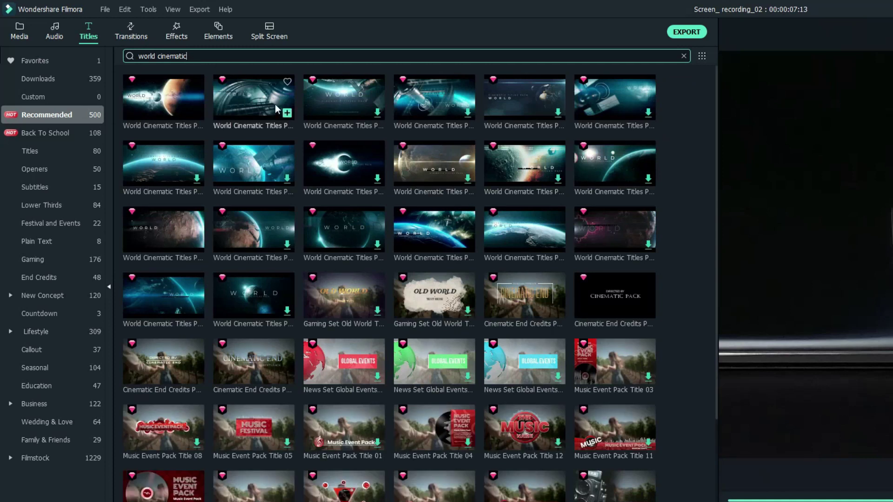
left_click(447, 245)
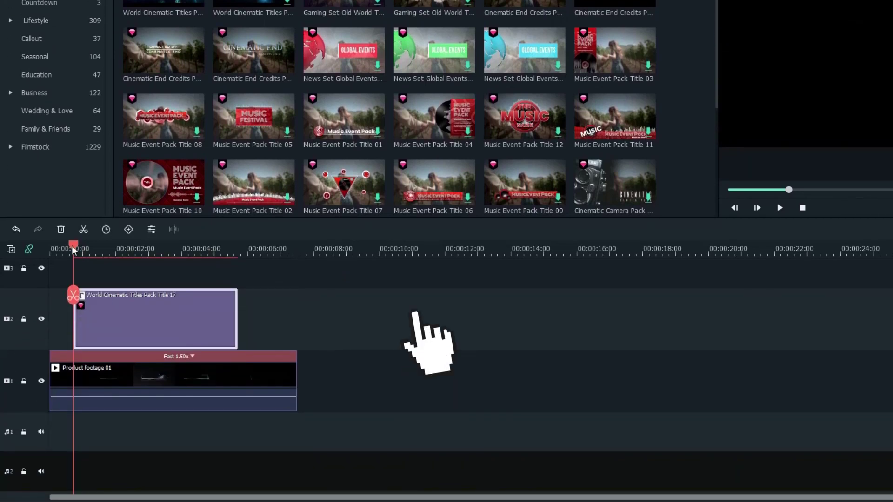
- Delete the title's space background video layer in Advanced text editing
double_click(128, 385)
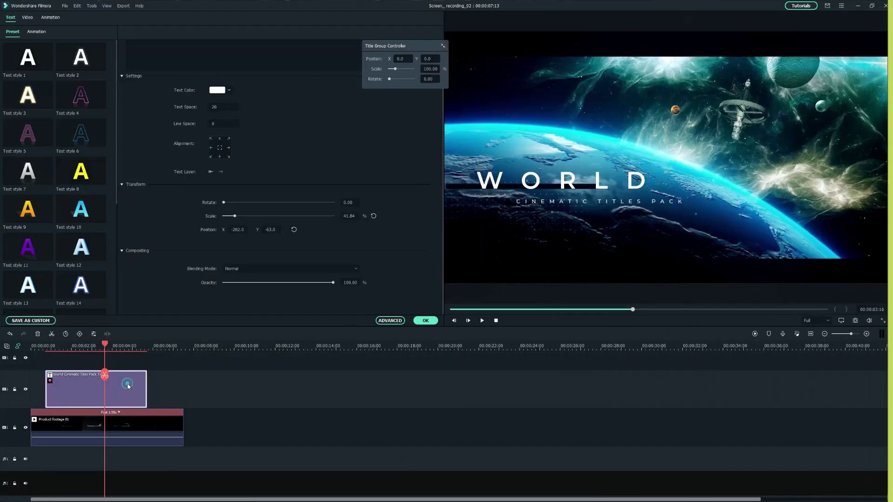
left_click(390, 321)
left_click(411, 341)
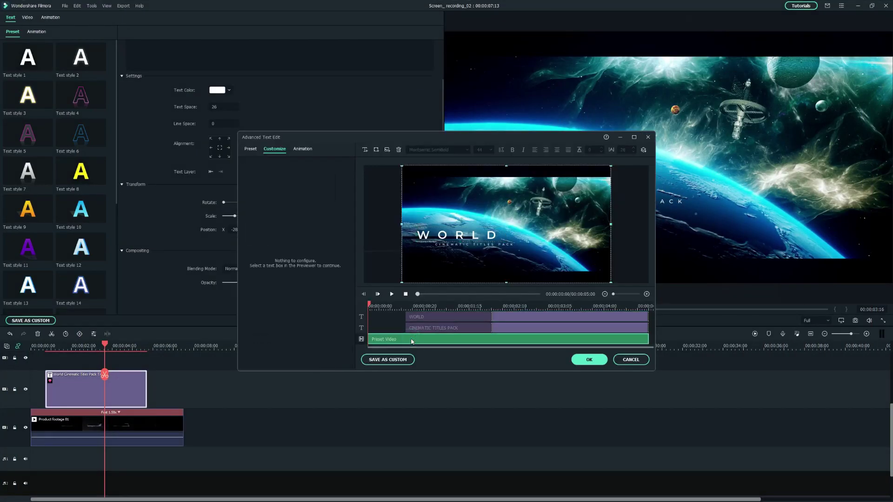
key("Delete")
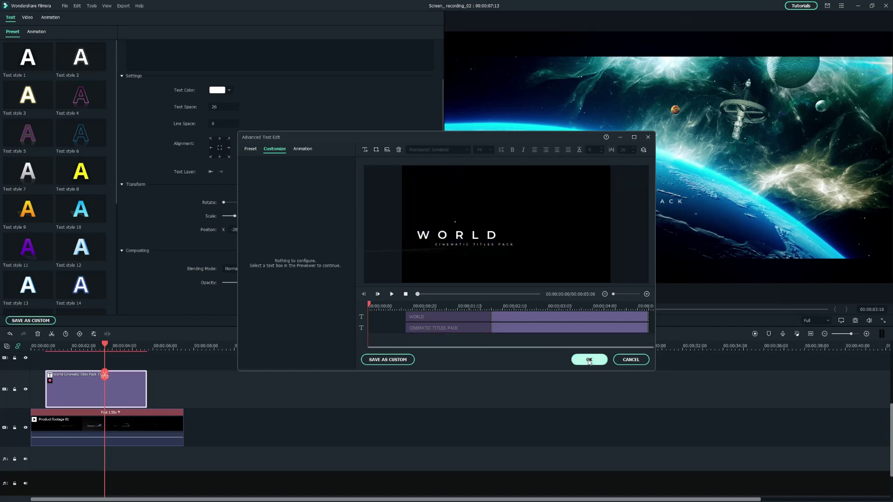
left_click(589, 361)
- Change the subtitle to 'Product Demo Tutorial' and move the FILMORA heading further right
scroll(269, 268, "up", 1)
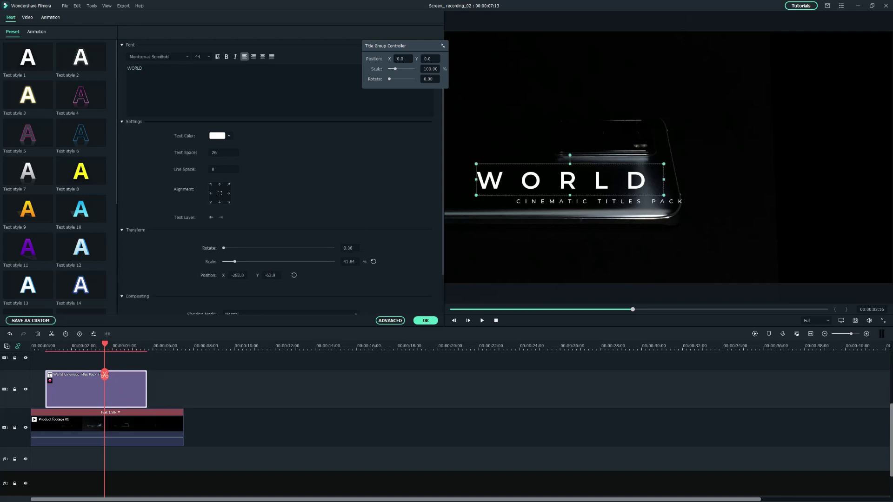
left_click(269, 472)
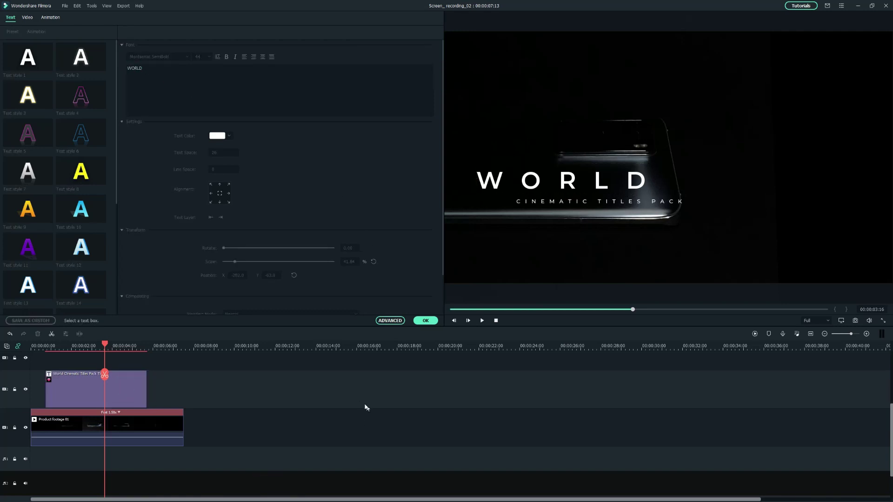
left_click(116, 379)
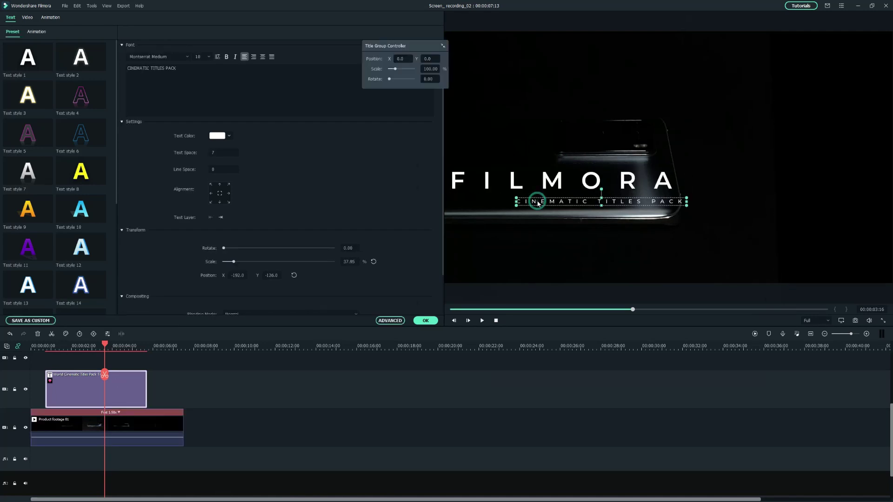
left_click(216, 74)
left_click_drag(588, 186, 786, 179)
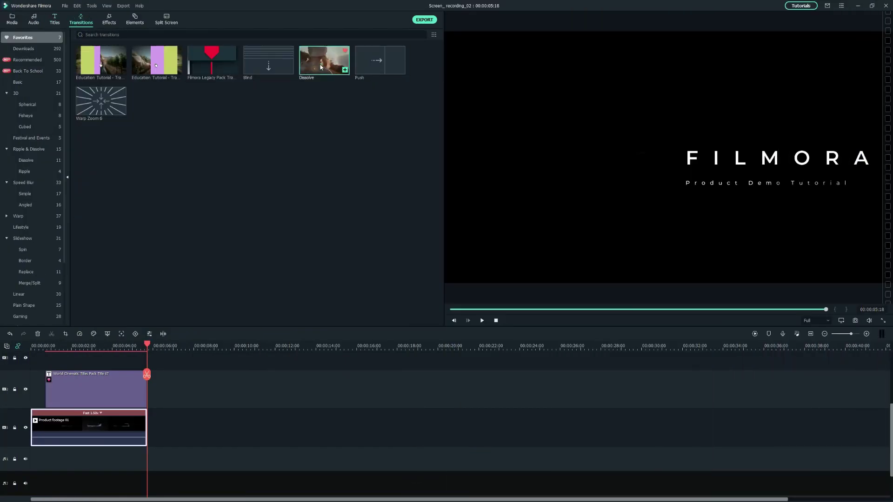
- Drop Dissolve transitions onto the ends of the title and Product footage 01 clips
mouse_move(324, 60)
left_mouse_down()
mouse_move(108, 393)
mouse_move(140, 395)
left_mouse_up()
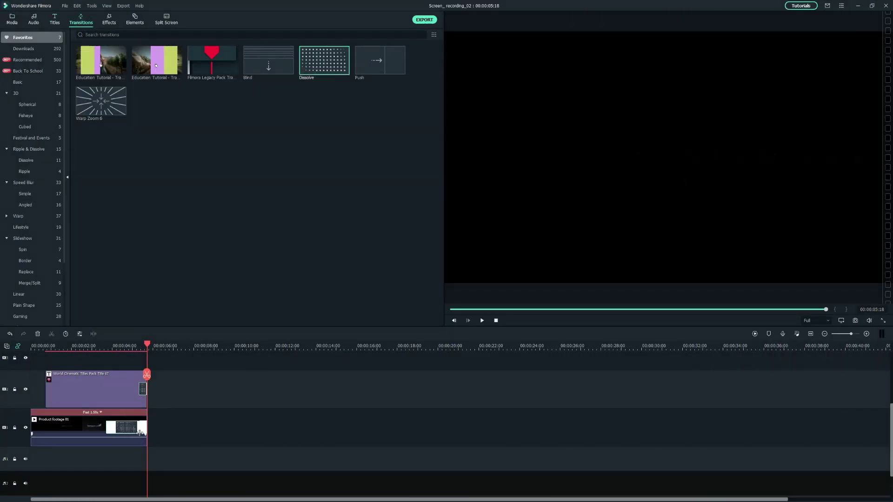
left_click_drag(140, 433, 141, 432)
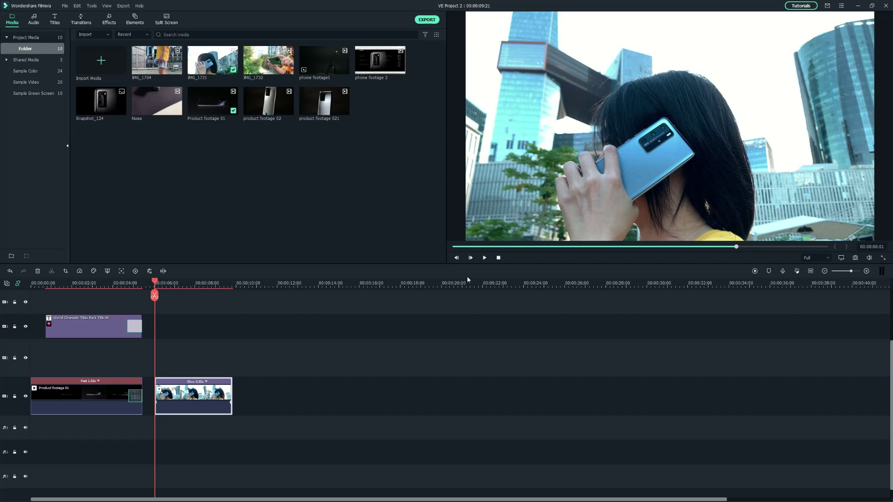
- Enable Motion Tracking on the phone-call clip, box the phone's camera and run tracking
double_click(193, 397)
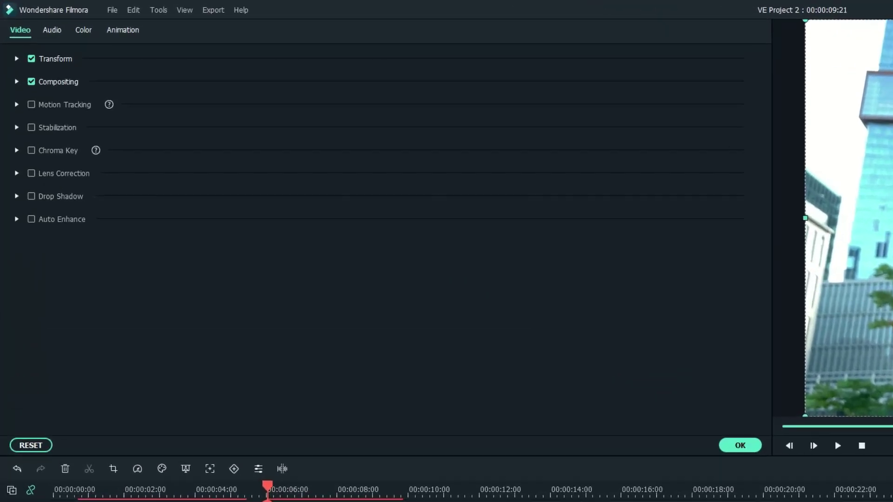
left_click(38, 126)
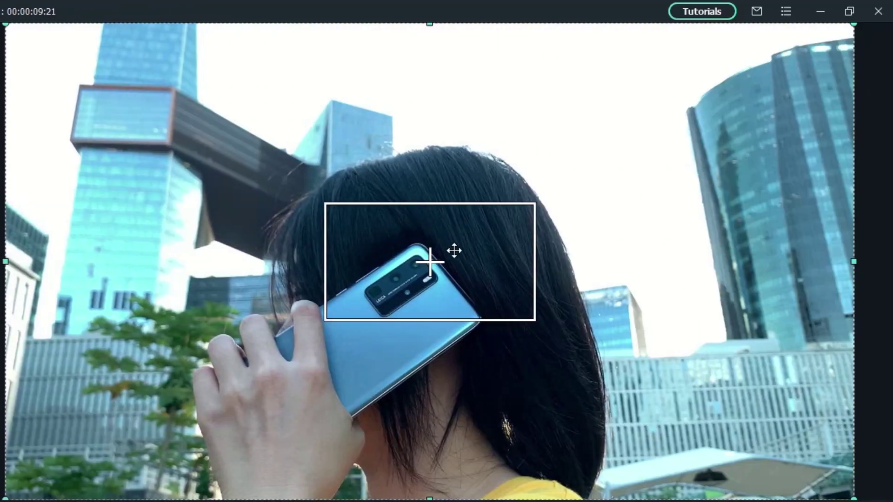
left_click_drag(430, 263, 429, 282)
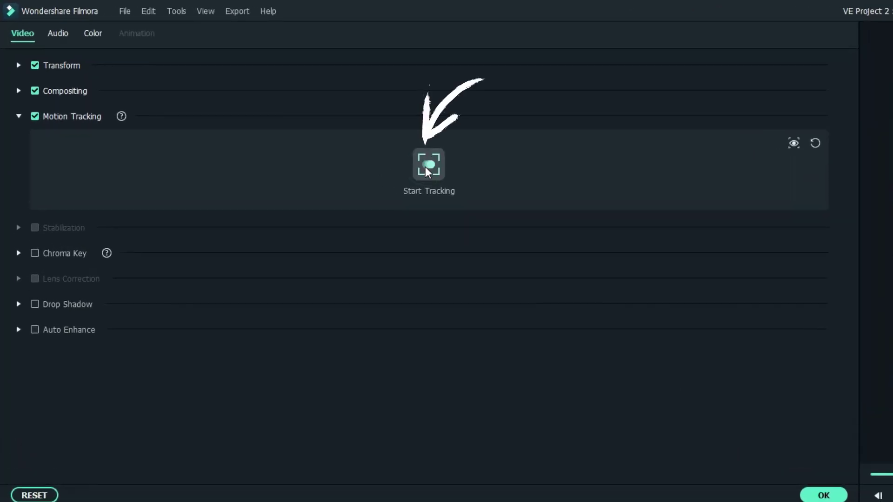
left_click(221, 87)
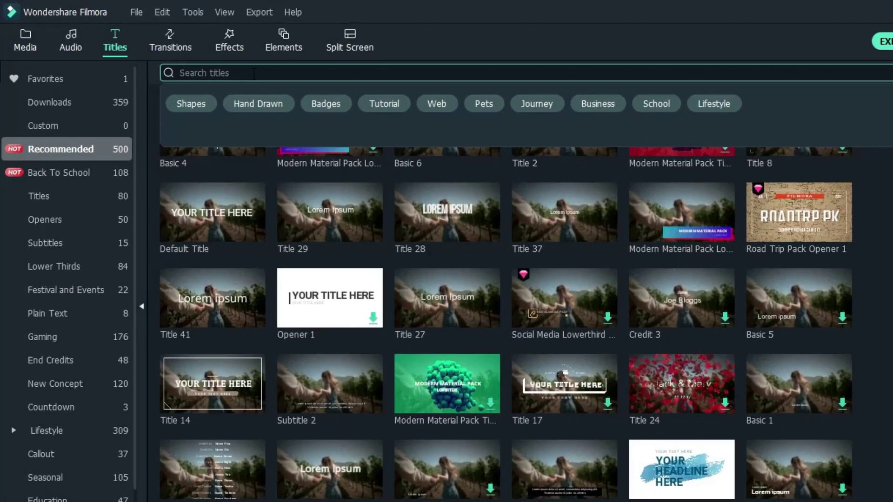
- Find the 'catalogue call out' title and shift its heading and subtitle left in the preview
type("catalogue ca")
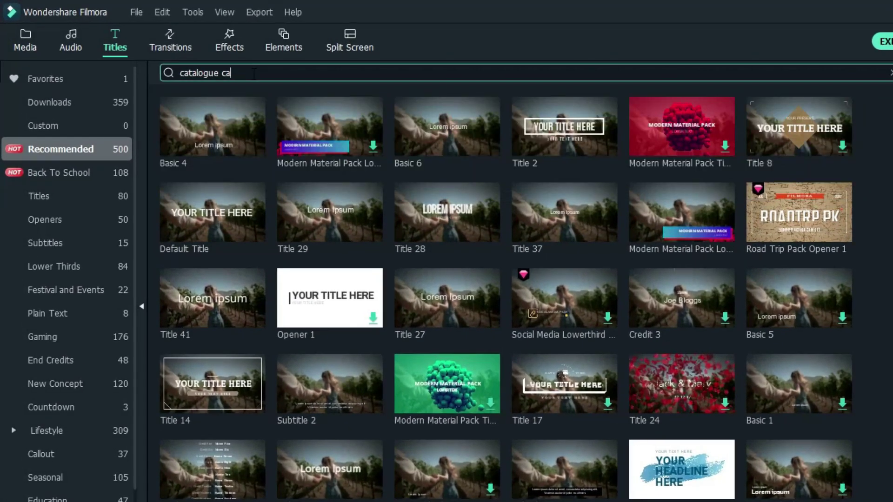
type("ll out")
key("Return")
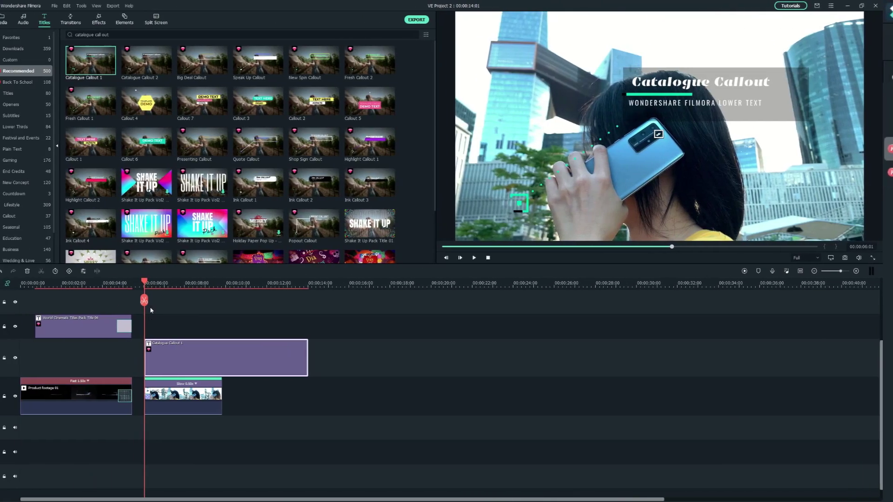
left_click(767, 139)
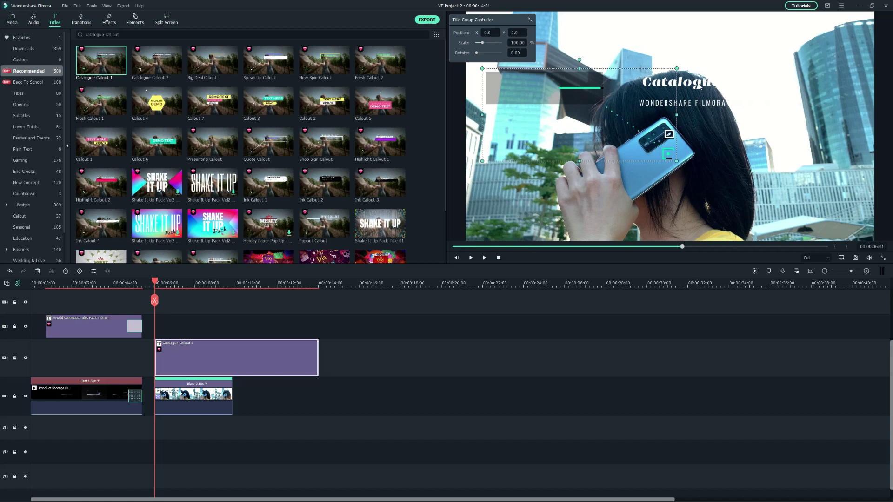
left_click_drag(699, 86, 542, 82)
left_click_drag(744, 103, 607, 110)
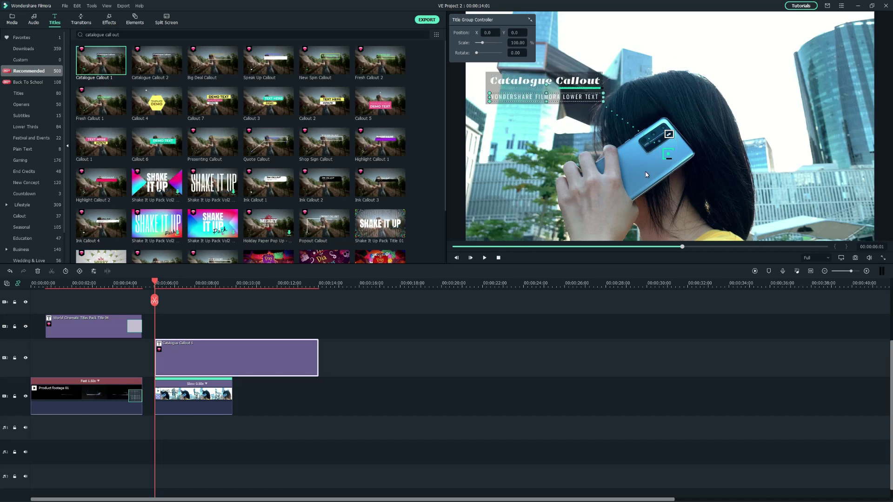
- Set the callout font to Ebrima Negreta and attach Catalogue Callout 1 to the tracked phone
double_click(233, 358)
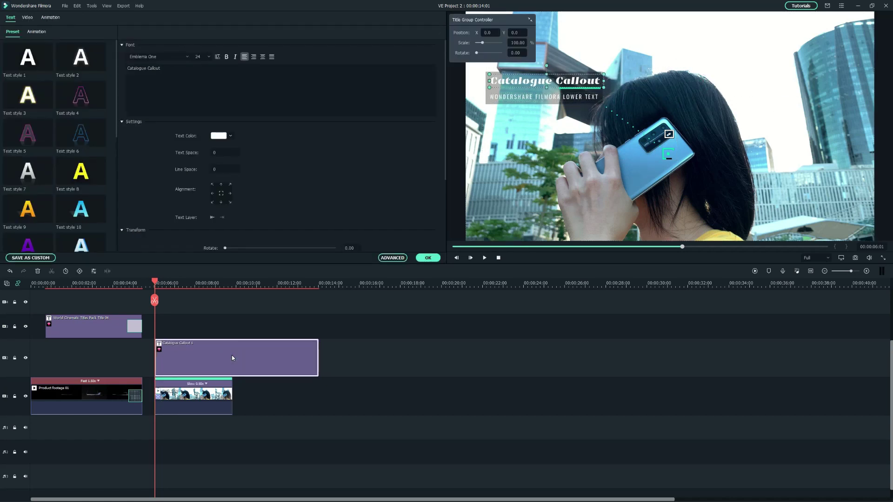
left_click(187, 57)
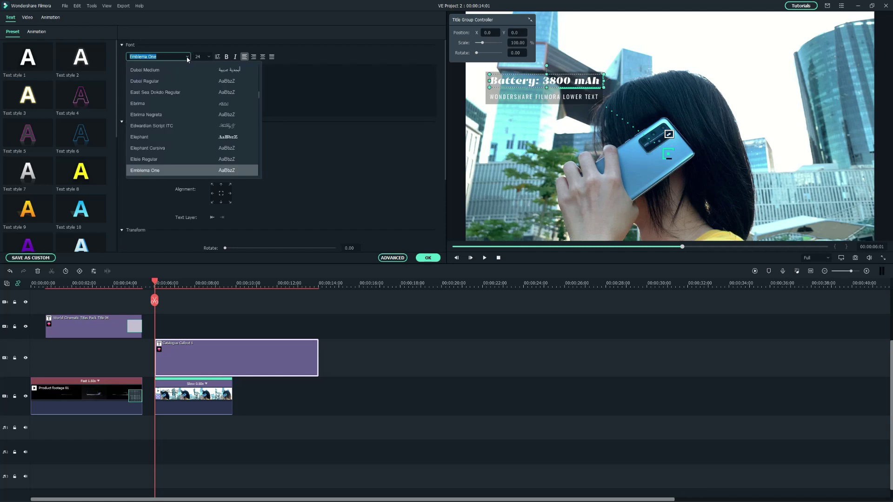
left_click(193, 115)
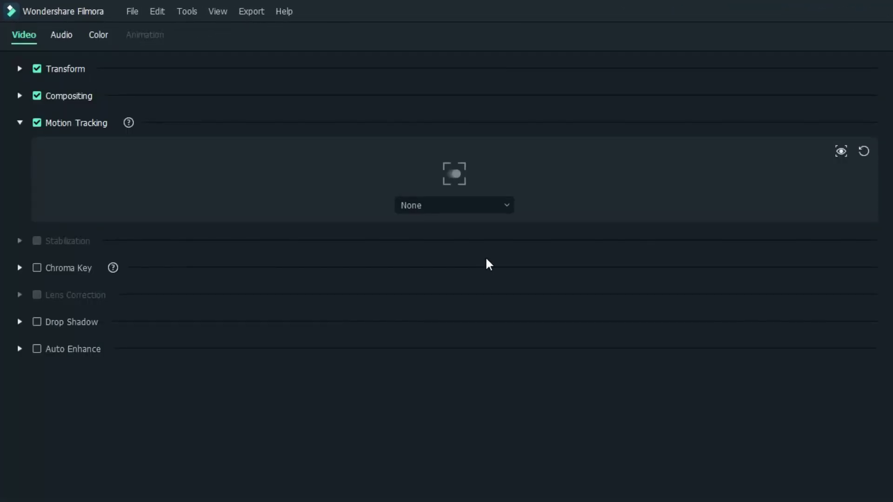
left_click(499, 210)
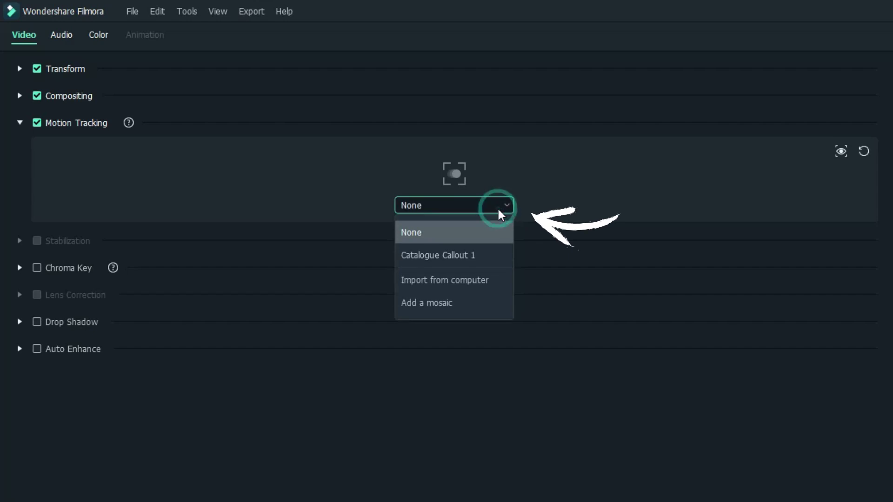
left_click(478, 255)
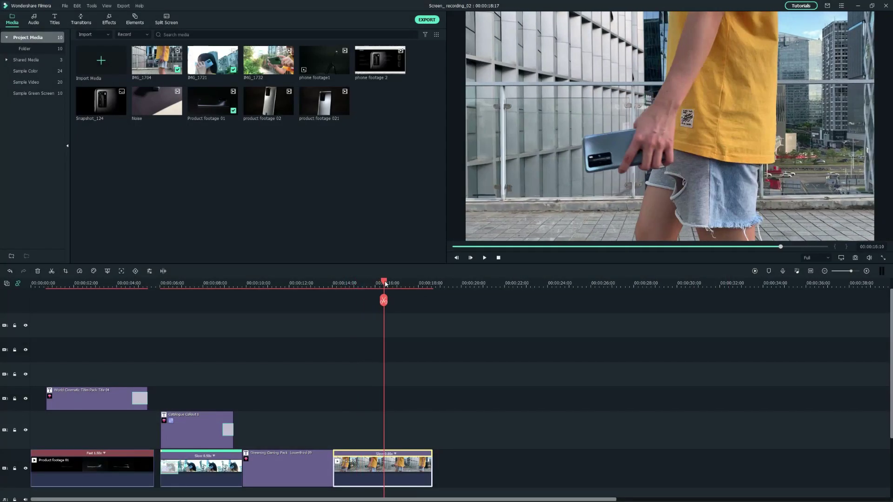
- Search titles for 'terminal' and place Terminal Pack Lowerthird 4 above the walking clip
left_click_drag(386, 283, 368, 287)
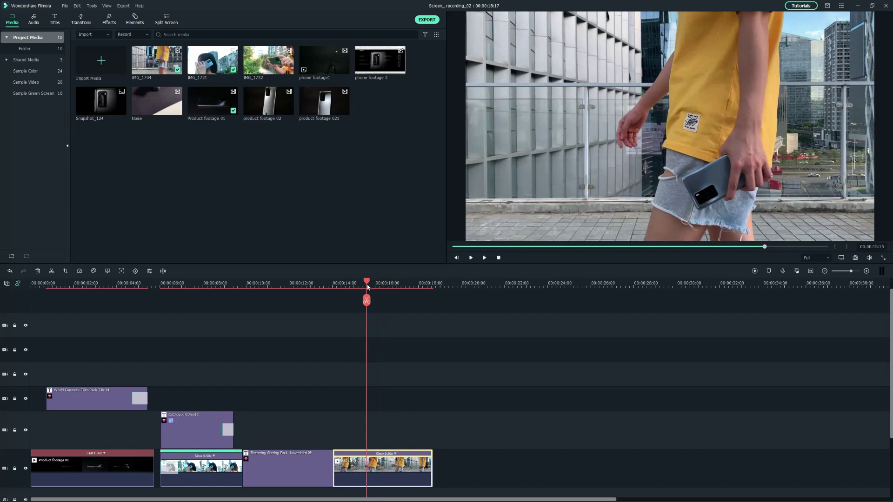
left_click(54, 21)
left_click(117, 35)
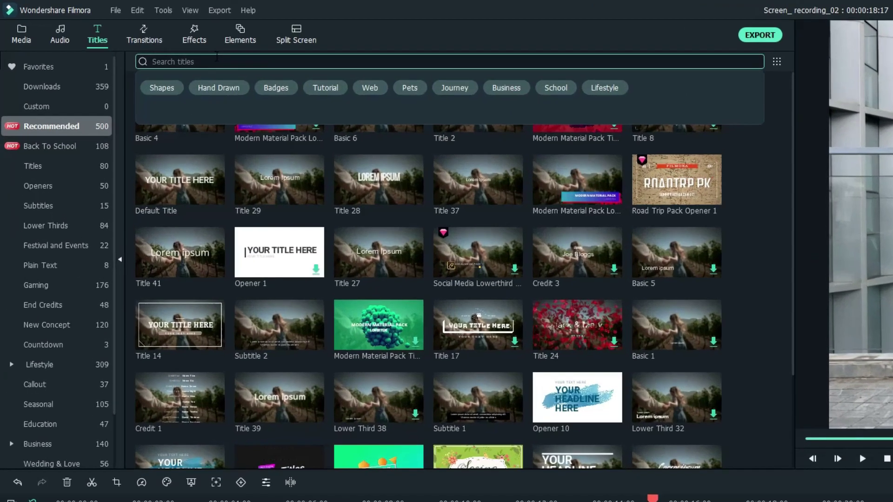
type("terminal")
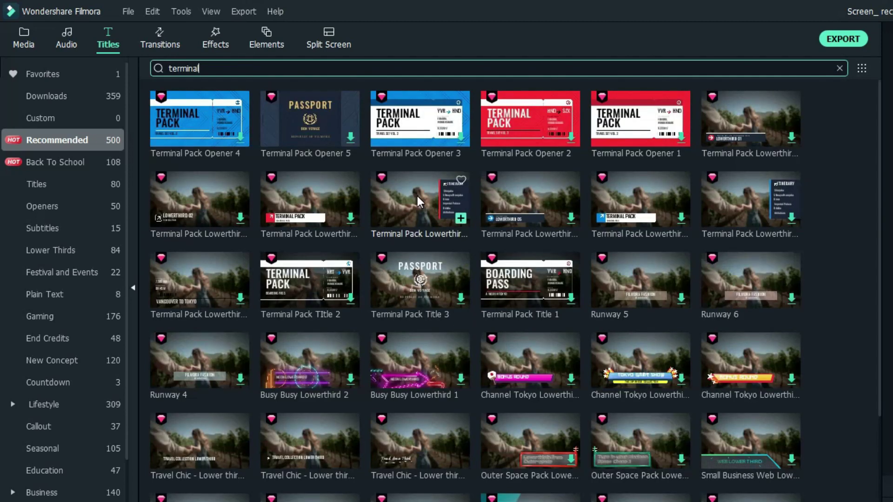
left_click_drag(417, 196, 473, 354)
- Split the lower-third near 16 seconds and move the right piece up a track
left_click_drag(506, 66, 481, 99)
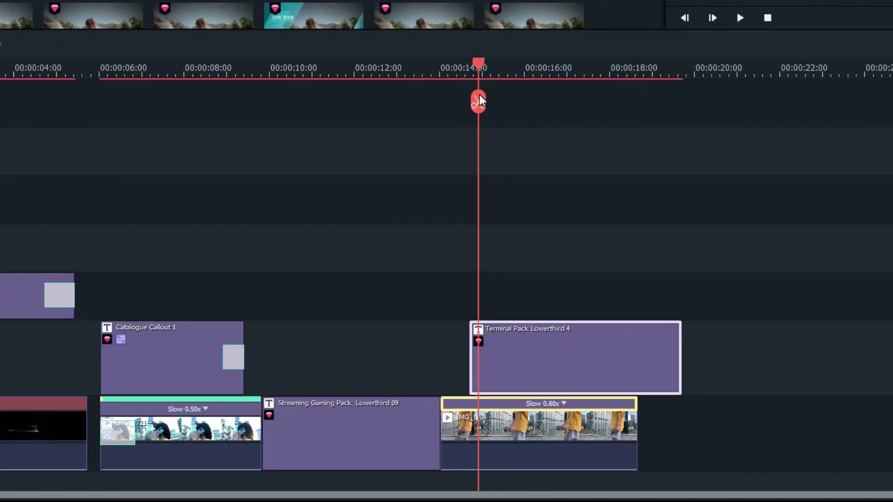
left_click_drag(540, 336, 546, 336)
left_click_drag(477, 99, 564, 94)
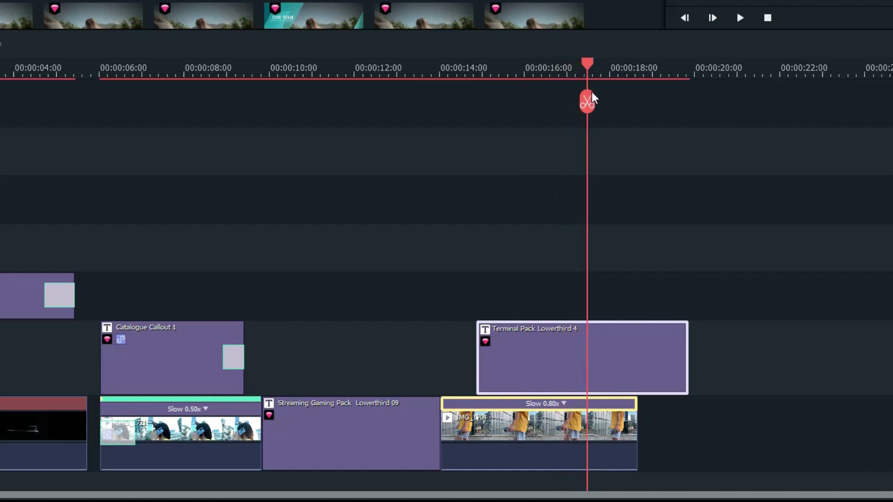
left_click_drag(588, 99, 616, 98)
key("ctrl+b")
left_click_drag(644, 335, 707, 283)
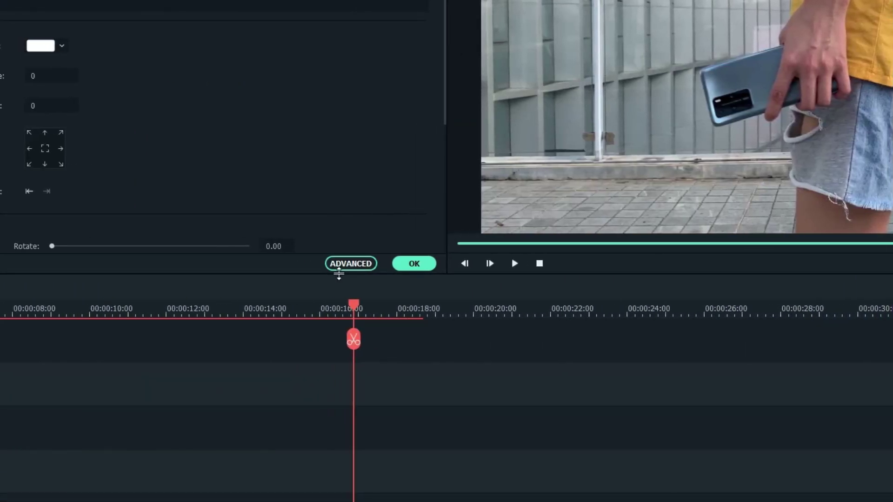
- Delete the Akihabara and Odaiba lines, then select the Ginza and Imperial Palace lines for retyping
left_click(349, 262)
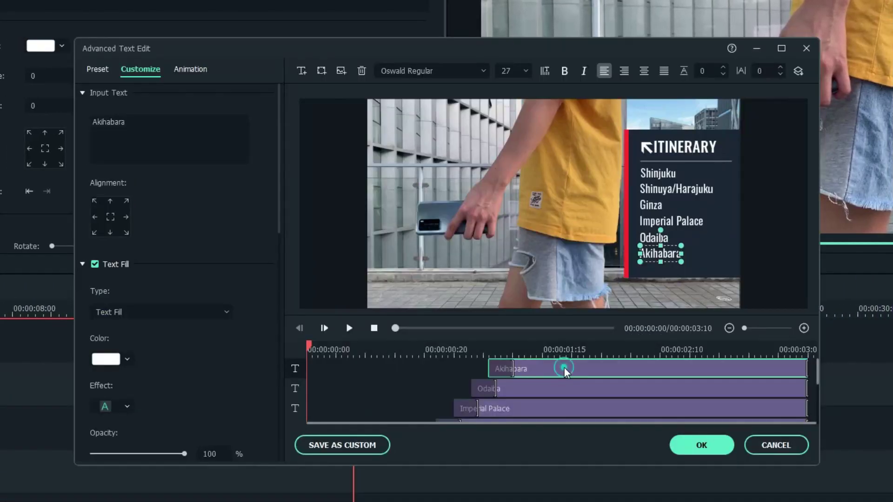
key("Delete")
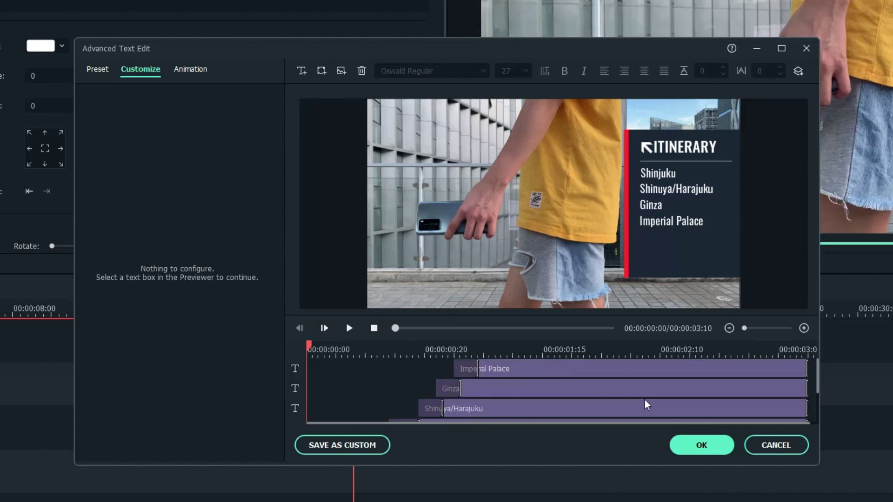
left_click(703, 445)
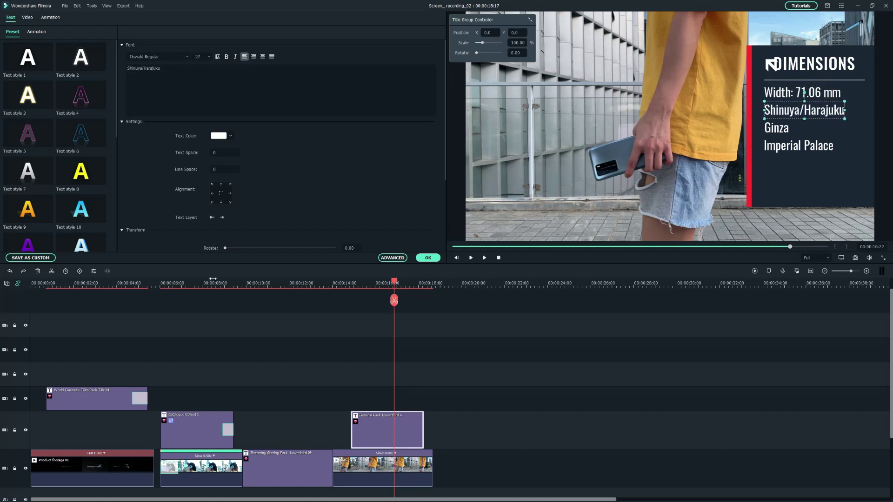
left_click(775, 132)
left_click(787, 146)
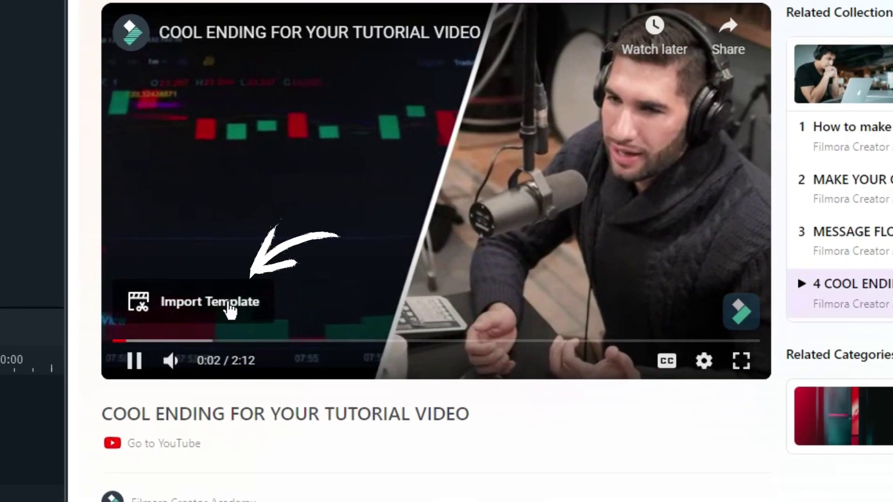
- Import the cool ending tutorial template and zoom into the woman's split-screen photo
left_click(209, 293)
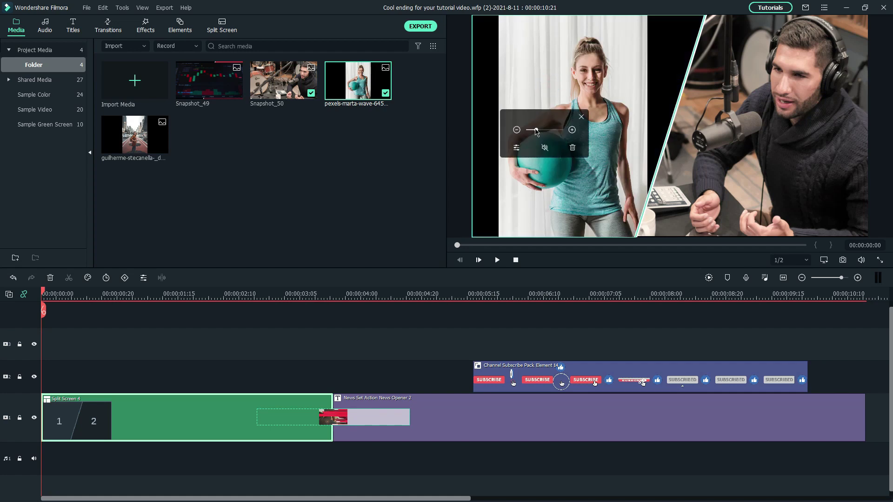
left_click(572, 130)
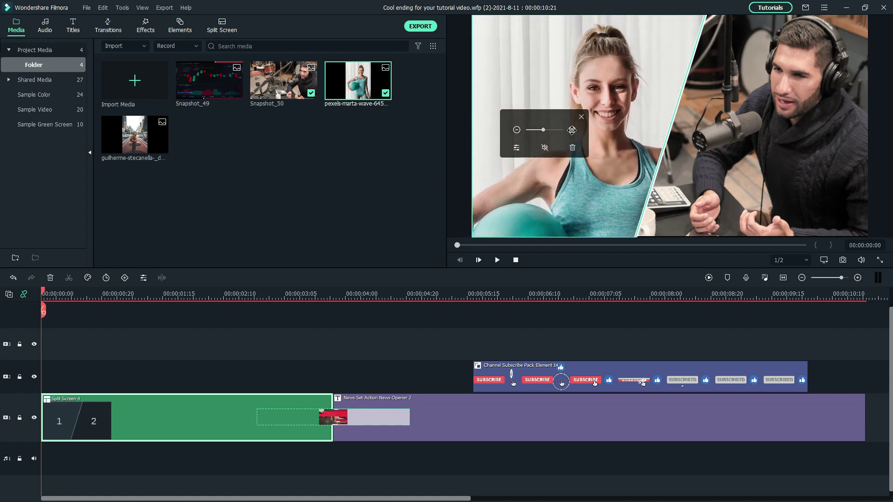